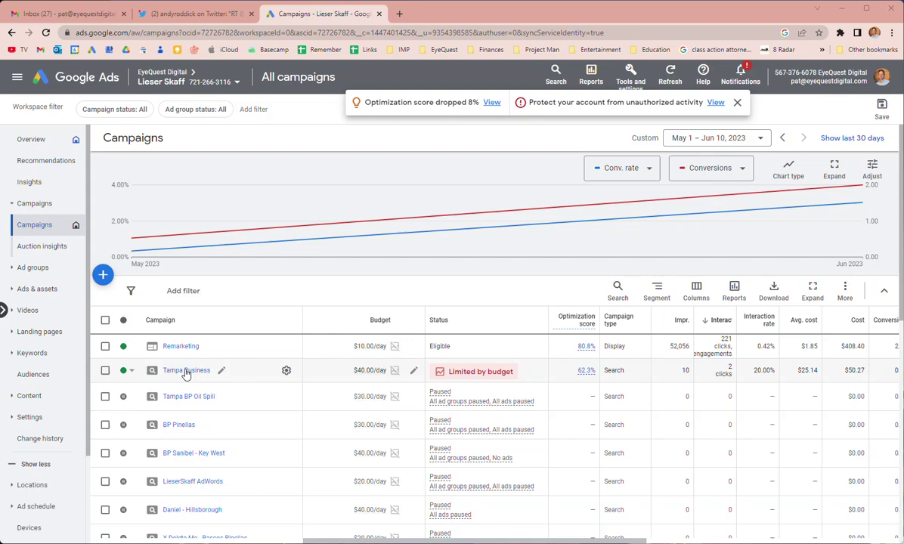
- Open the Tampa Business campaign and review its ad groups with their statuses, clicks and costs
{"action": "left_click", "coordinate": [186, 371]}
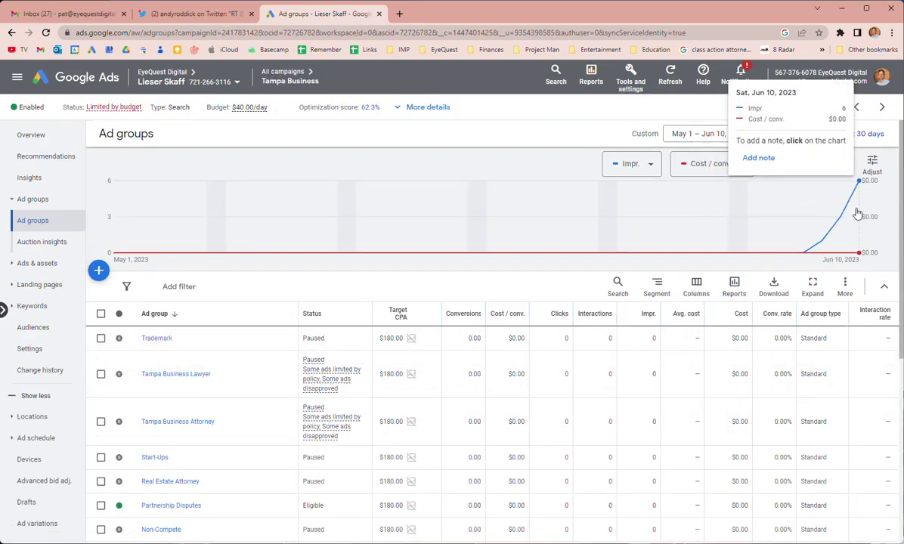
{"action": "mouse_move", "coordinate": [848, 221]}
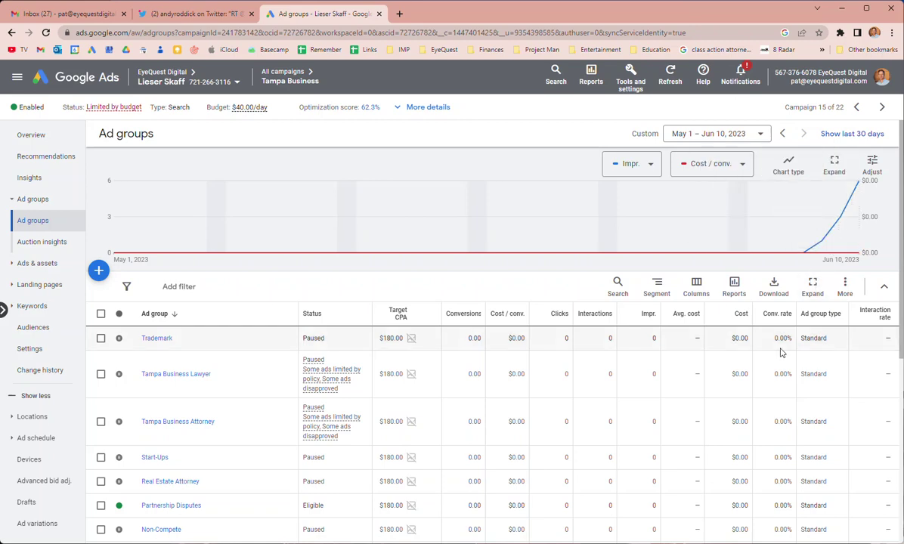
{"action": "scroll", "coordinate": [212, 479], "scroll_direction": "down", "scroll_amount": 1}
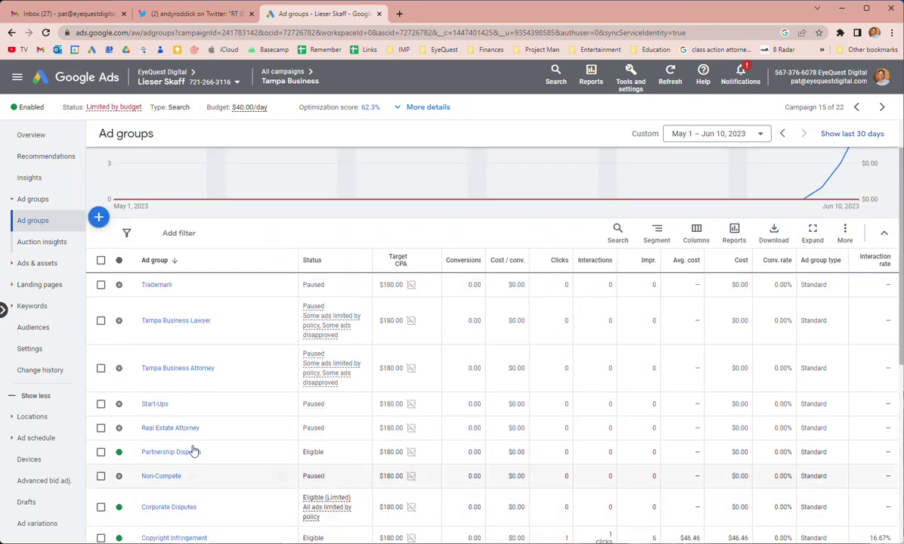
{"action": "scroll", "coordinate": [193, 451], "scroll_direction": "down", "scroll_amount": 1}
{"action": "scroll", "coordinate": [138, 333], "scroll_direction": "up", "scroll_amount": 2}
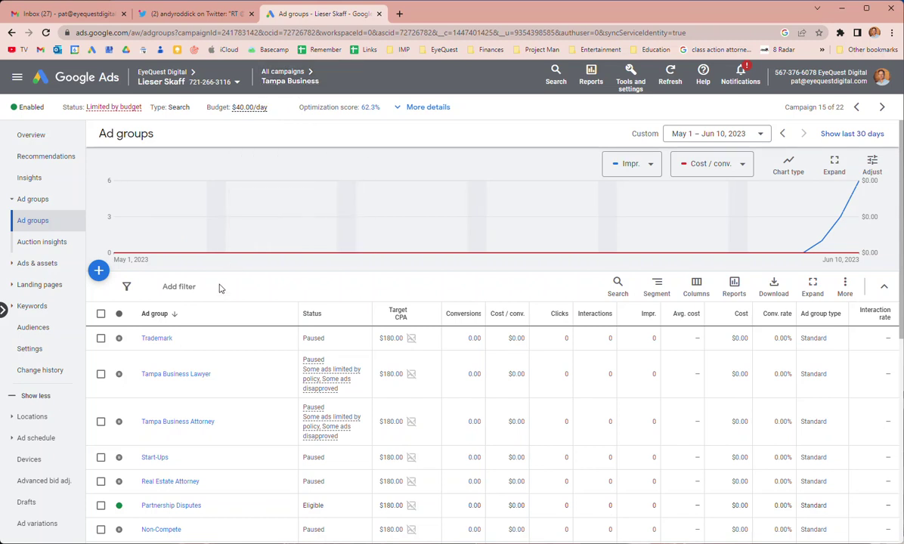
{"action": "scroll", "coordinate": [212, 307], "scroll_direction": "down", "scroll_amount": 1}
{"action": "scroll", "coordinate": [212, 307], "scroll_direction": "down", "scroll_amount": 1}
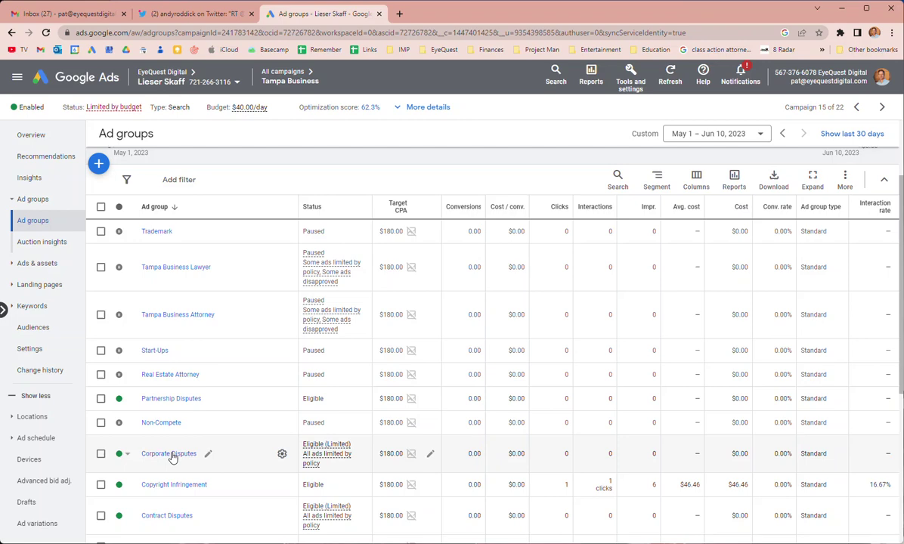
{"action": "scroll", "coordinate": [166, 459], "scroll_direction": "down", "scroll_amount": 2}
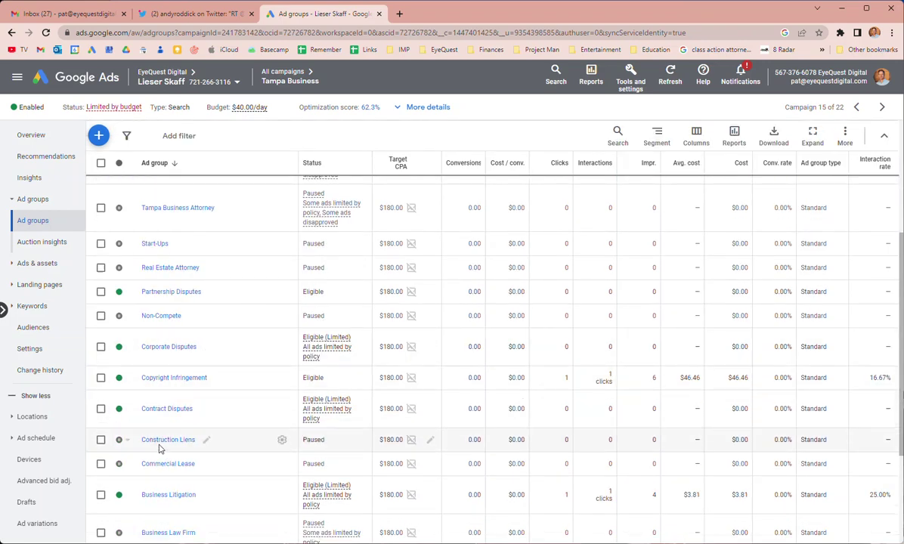
{"action": "scroll", "coordinate": [161, 446], "scroll_direction": "down", "scroll_amount": 1}
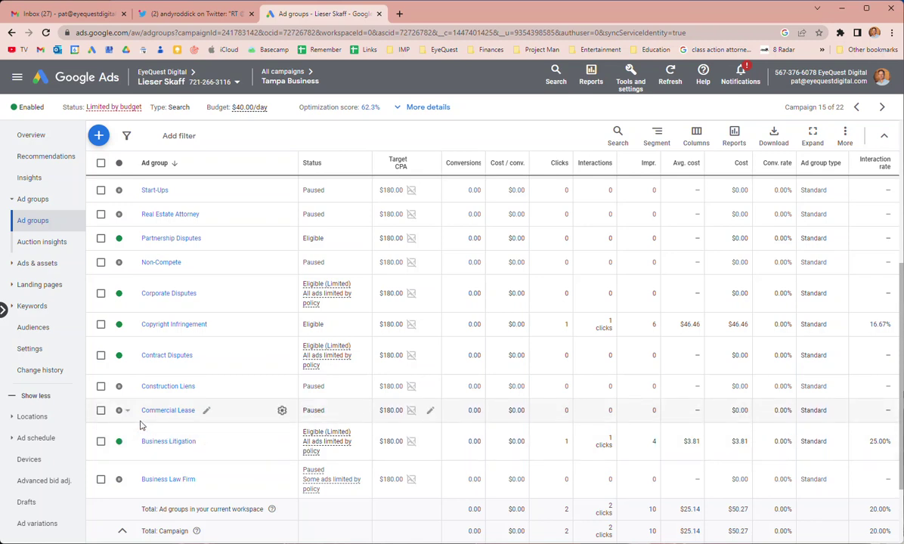
- Review the search keywords of the Contract Disputes ad group, followed by those of the Corporate Disputes ad group
{"action": "left_click", "coordinate": [168, 355]}
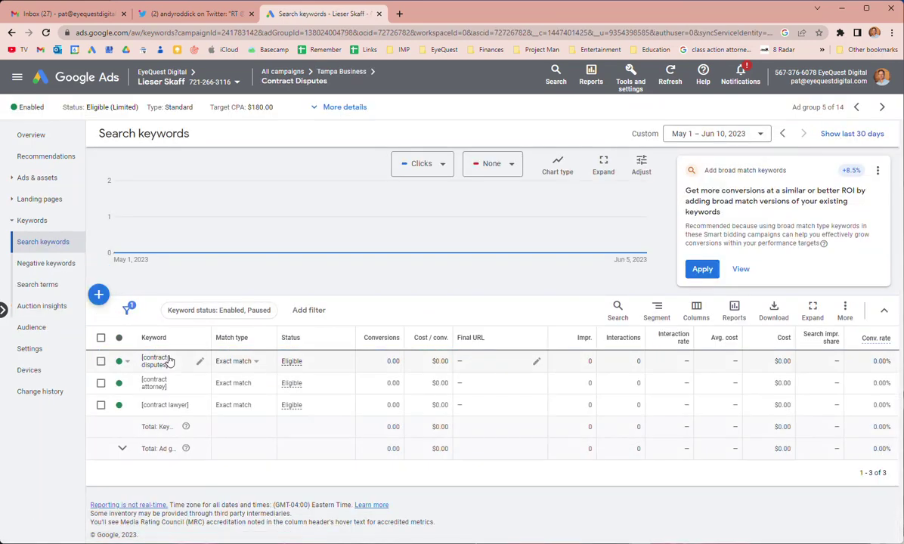
{"action": "left_click", "coordinate": [11, 33]}
{"action": "scroll", "coordinate": [170, 452], "scroll_direction": "down", "scroll_amount": 2}
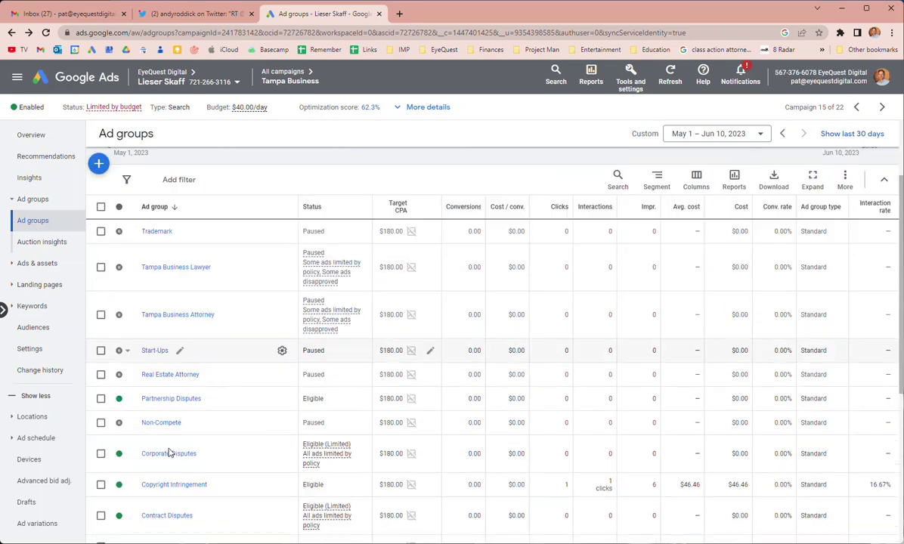
{"action": "left_click", "coordinate": [160, 453]}
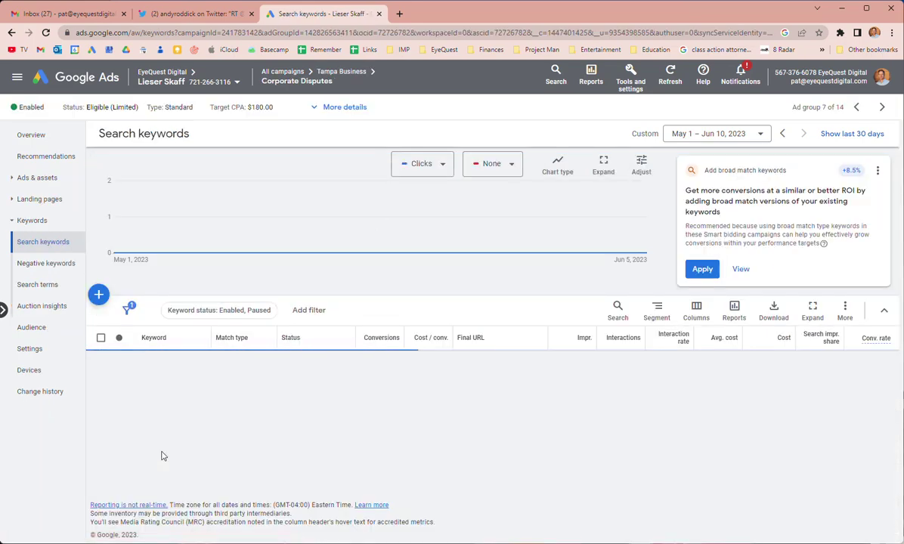
{"action": "scroll", "coordinate": [155, 393], "scroll_direction": "down", "scroll_amount": 1}
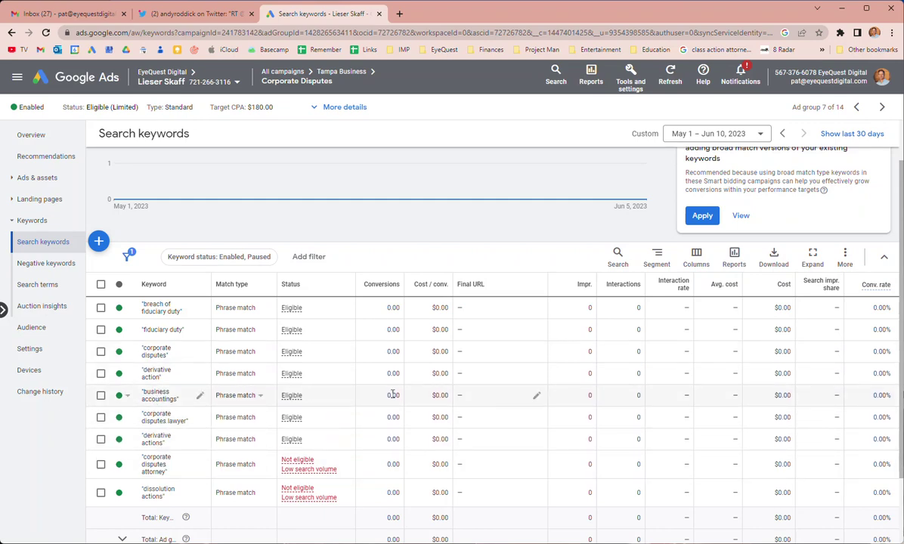
- Set the report's date range to Apr 1, 2022 – Jun 10, 2023 and check the Corporate Disputes keywords' performance
{"action": "scroll", "coordinate": [392, 398], "scroll_direction": "up", "scroll_amount": 1}
{"action": "left_click", "coordinate": [710, 133]}
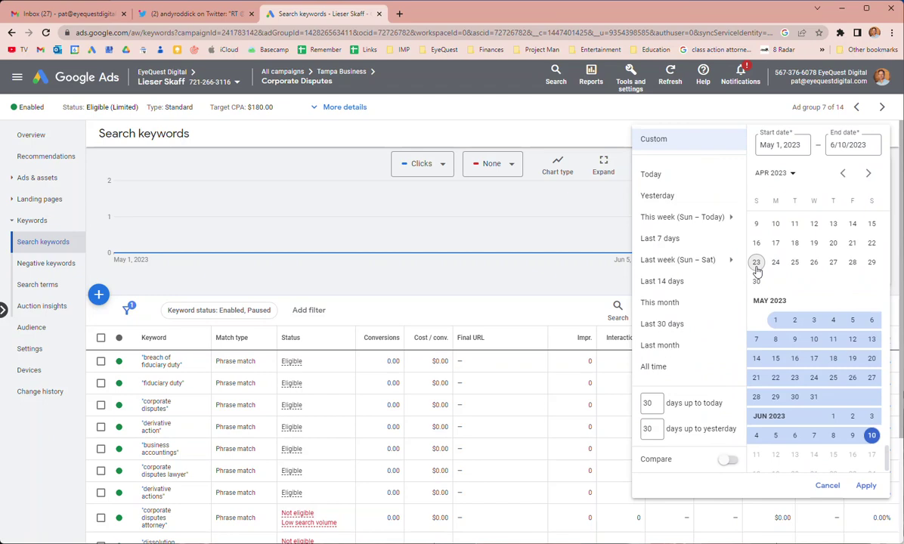
{"action": "scroll", "coordinate": [786, 285], "scroll_direction": "up", "scroll_amount": 5}
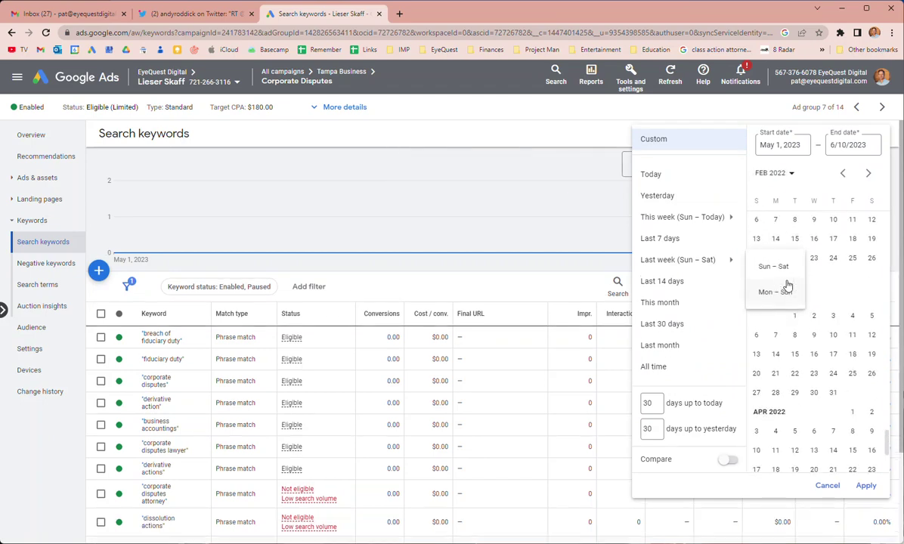
{"action": "left_click", "coordinate": [853, 410]}
{"action": "scroll", "coordinate": [853, 429], "scroll_direction": "down", "scroll_amount": 15}
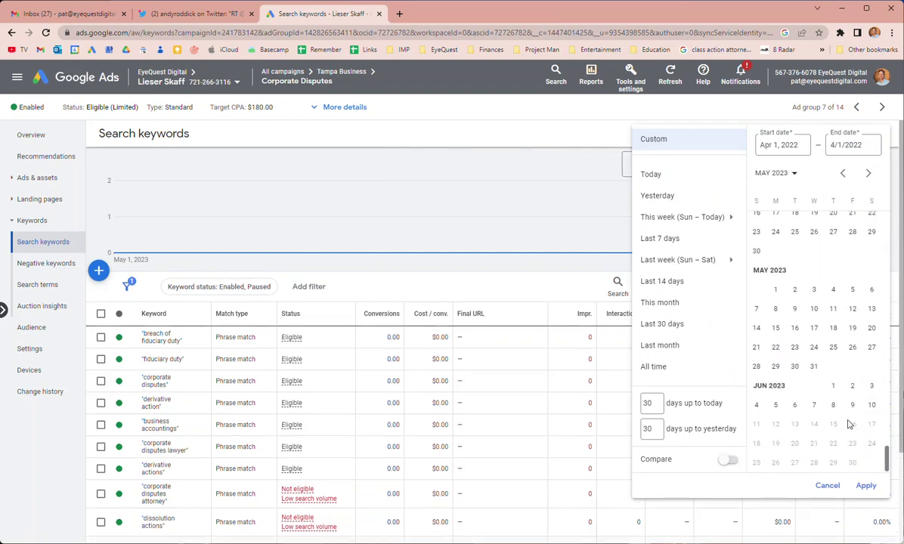
{"action": "left_click", "coordinate": [870, 407]}
{"action": "left_click", "coordinate": [866, 485]}
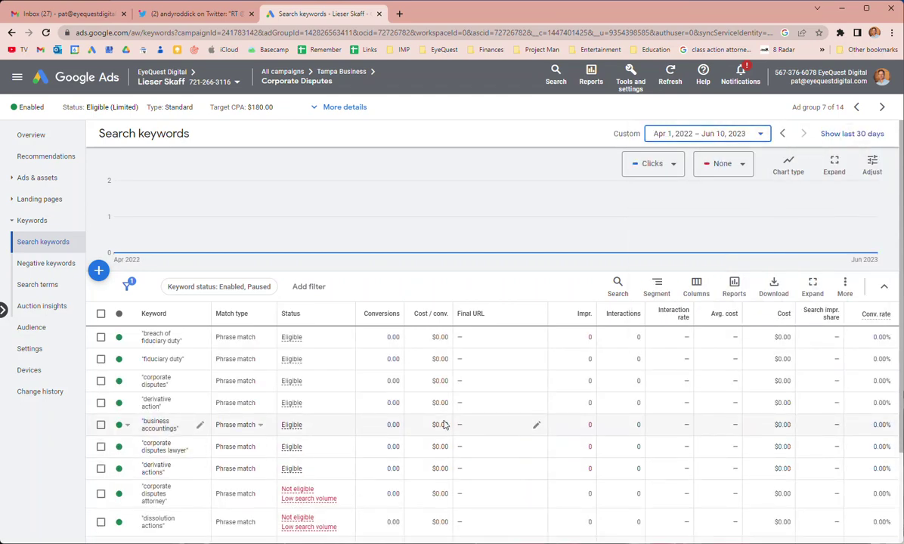
{"action": "scroll", "coordinate": [444, 426], "scroll_direction": "down", "scroll_amount": 2}
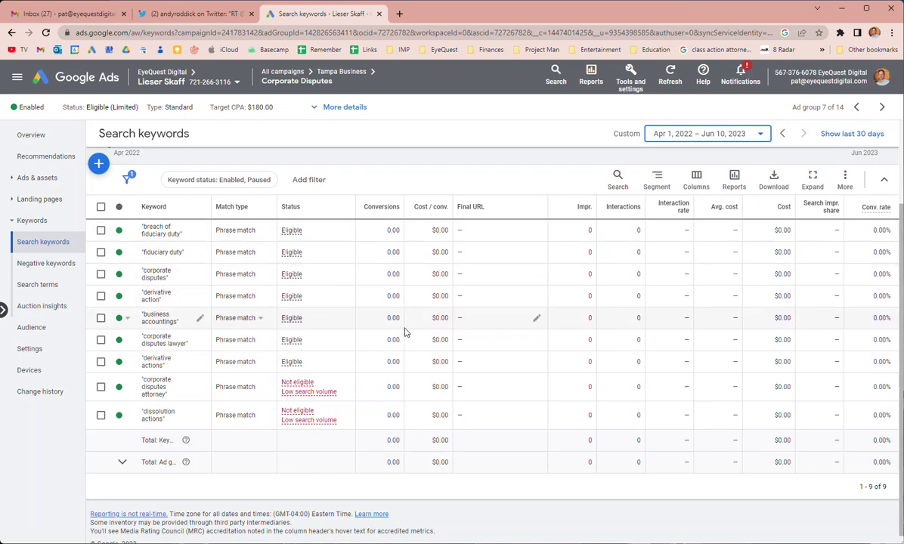
{"action": "scroll", "coordinate": [404, 333], "scroll_direction": "up", "scroll_amount": 2}
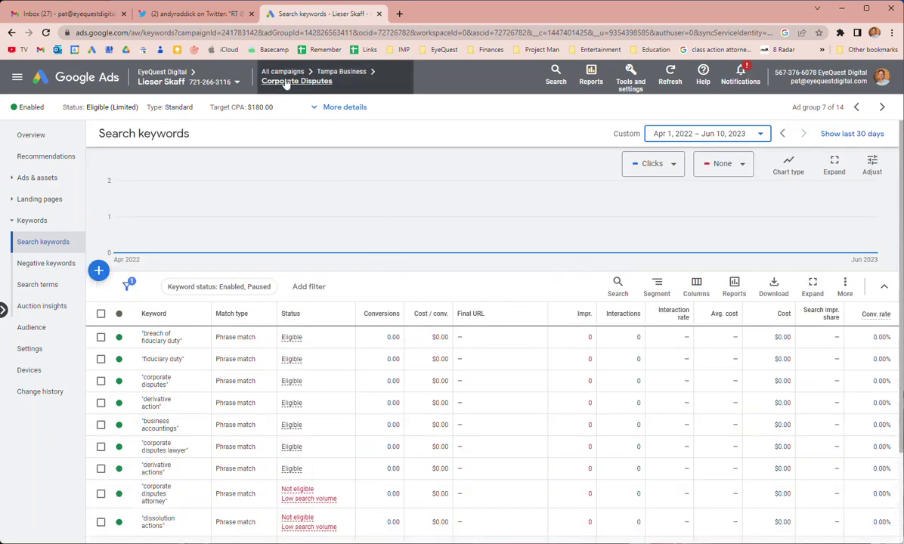
- Switch to the law firm website's Practice Areas page, review the listed legal services, and return to Google Ads
{"action": "key", "text": "alt+Tab"}
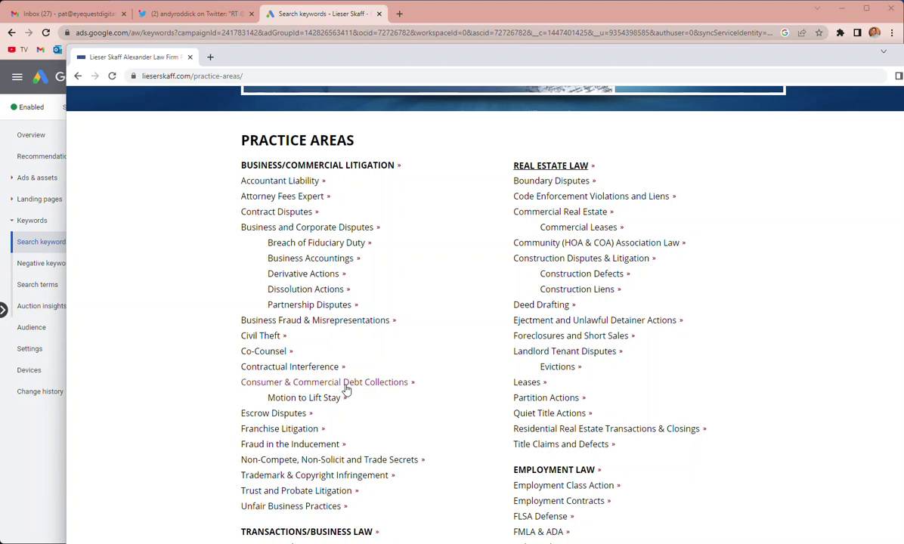
{"action": "scroll", "coordinate": [306, 386], "scroll_direction": "down", "scroll_amount": 1}
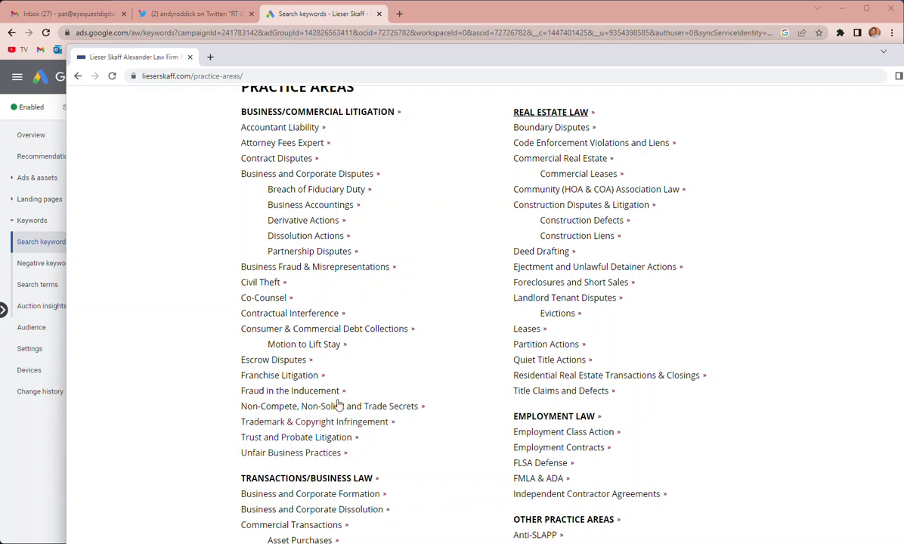
{"action": "key", "text": "super+Down"}
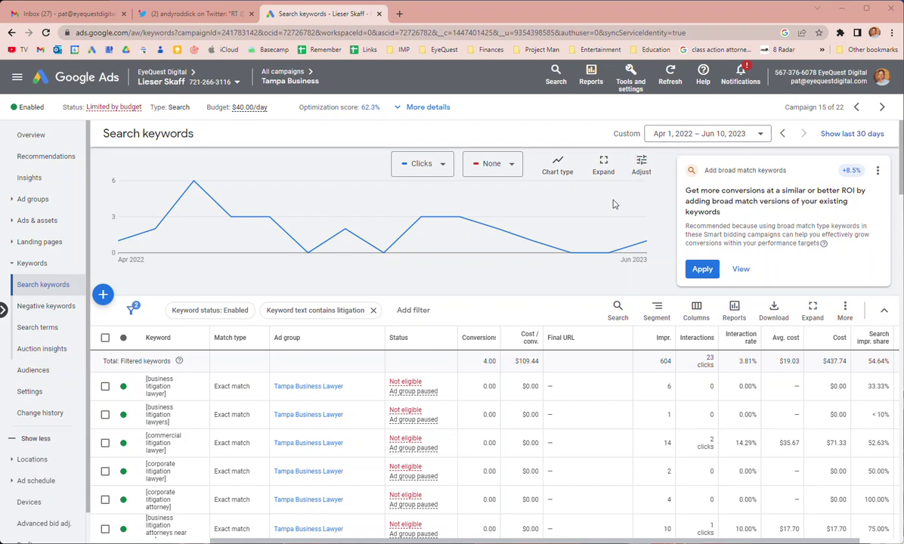
- Examine the campaign's enabled keywords containing "litigation", comparing individual impressions with the filtered total
{"action": "scroll", "coordinate": [296, 401], "scroll_direction": "down", "scroll_amount": 1}
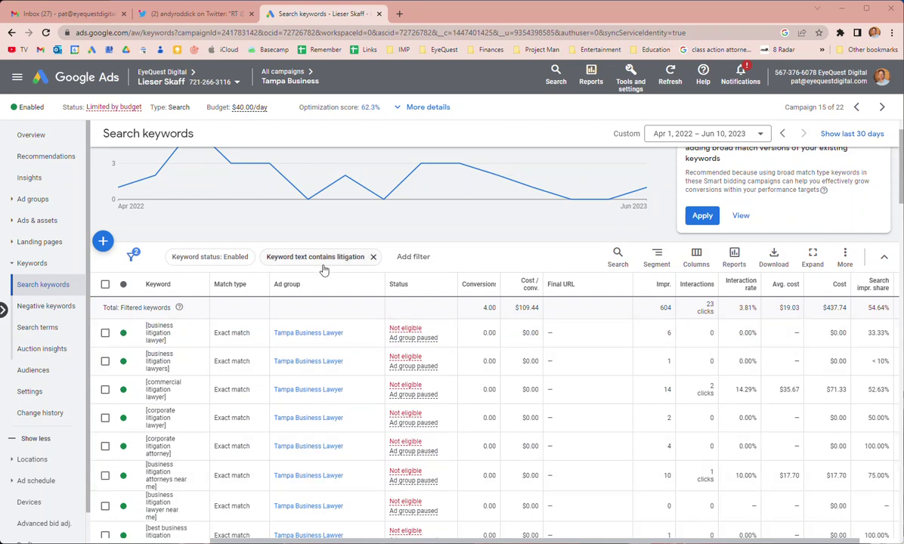
{"action": "scroll", "coordinate": [153, 391], "scroll_direction": "down", "scroll_amount": 5}
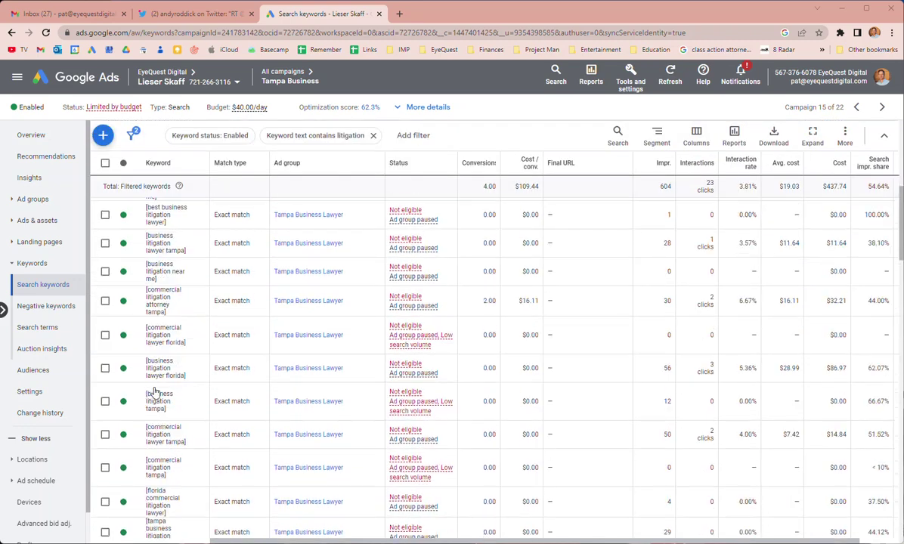
{"action": "scroll", "coordinate": [153, 391], "scroll_direction": "down", "scroll_amount": 3}
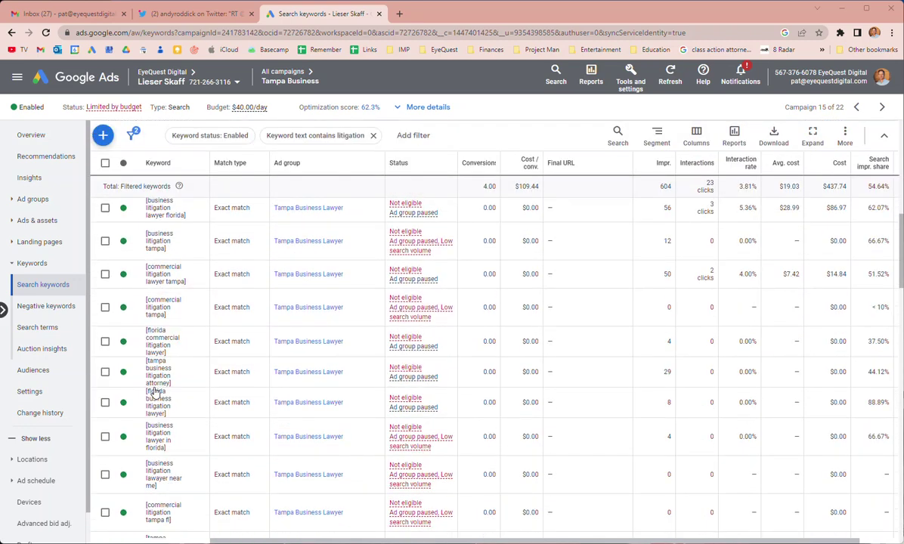
{"action": "scroll", "coordinate": [153, 391], "scroll_direction": "up", "scroll_amount": 8}
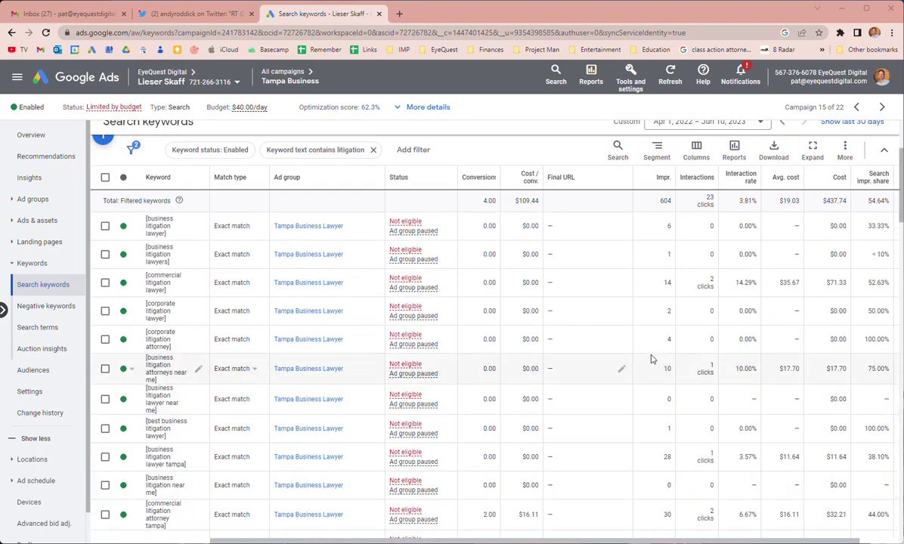
{"action": "scroll", "coordinate": [690, 336], "scroll_direction": "down", "scroll_amount": 2}
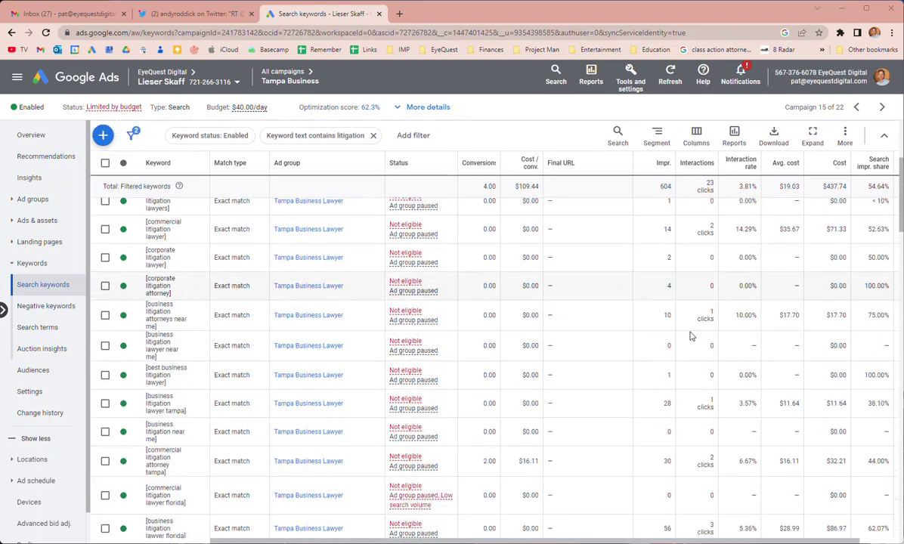
{"action": "scroll", "coordinate": [683, 317], "scroll_direction": "up", "scroll_amount": 2}
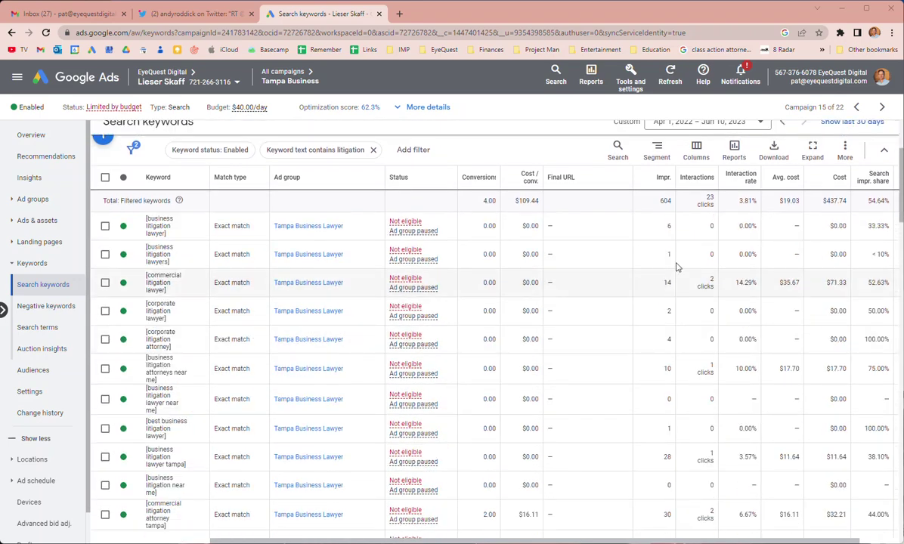
{"action": "double_click", "coordinate": [663, 201]}
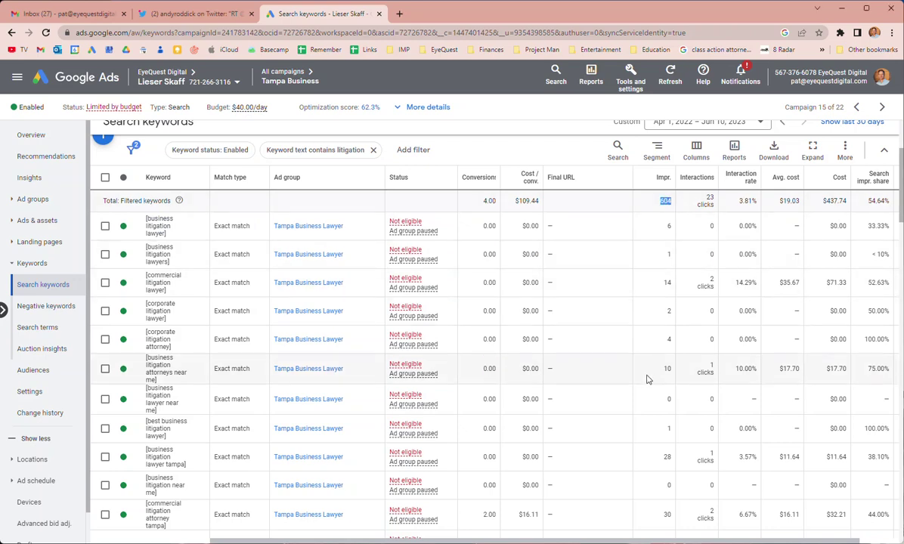
{"action": "scroll", "coordinate": [646, 381], "scroll_direction": "down", "scroll_amount": 5}
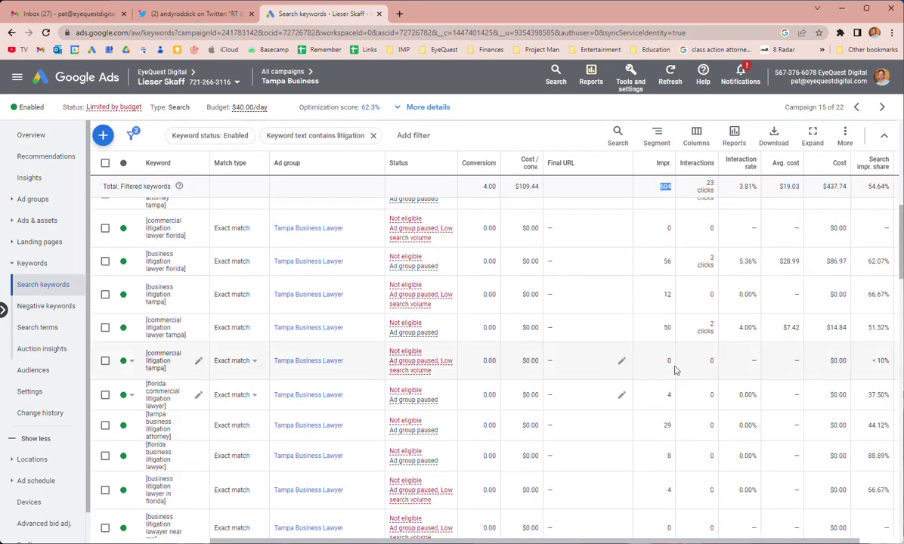
{"action": "scroll", "coordinate": [846, 242], "scroll_direction": "up", "scroll_amount": 5}
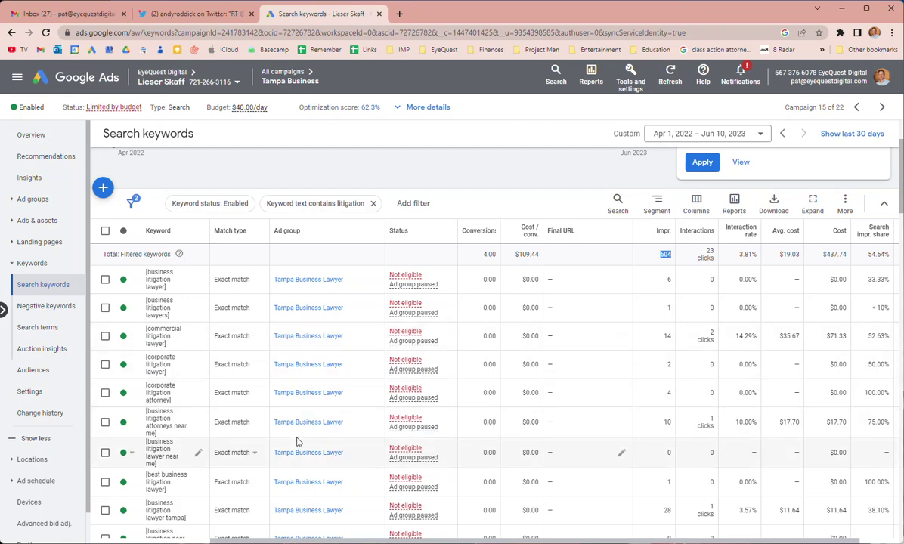
- Compare the match types, ad groups and statuses of the litigation keywords, especially Business Litigation's broad match keywords against the exact match ones
{"action": "scroll", "coordinate": [294, 431], "scroll_direction": "down", "scroll_amount": 1}
{"action": "scroll", "coordinate": [236, 370], "scroll_direction": "down", "scroll_amount": 3}
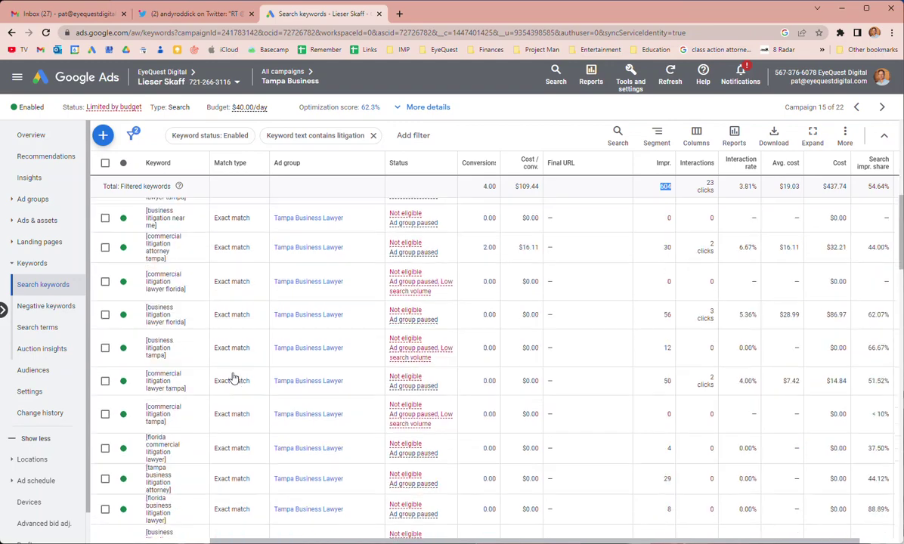
{"action": "scroll", "coordinate": [234, 377], "scroll_direction": "down", "scroll_amount": 10}
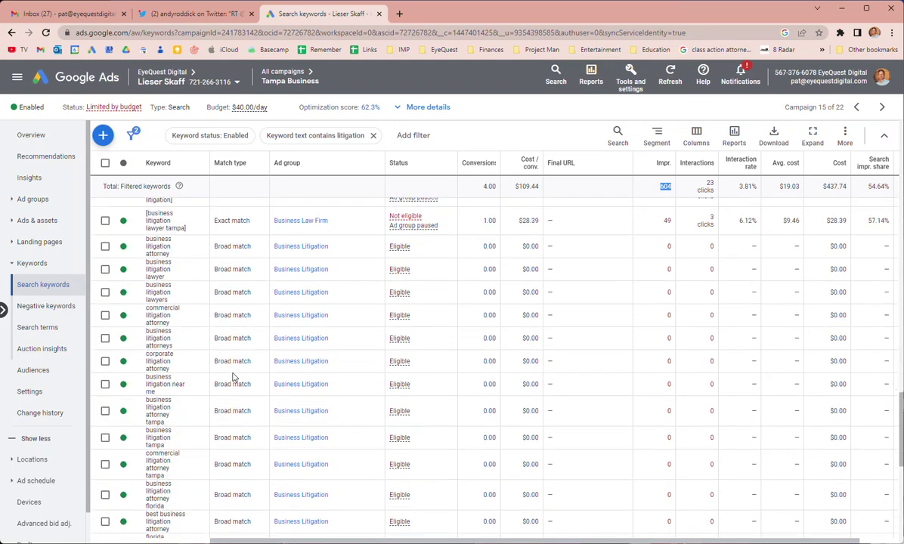
{"action": "scroll", "coordinate": [235, 377], "scroll_direction": "down", "scroll_amount": 5}
{"action": "scroll", "coordinate": [234, 377], "scroll_direction": "up", "scroll_amount": 3}
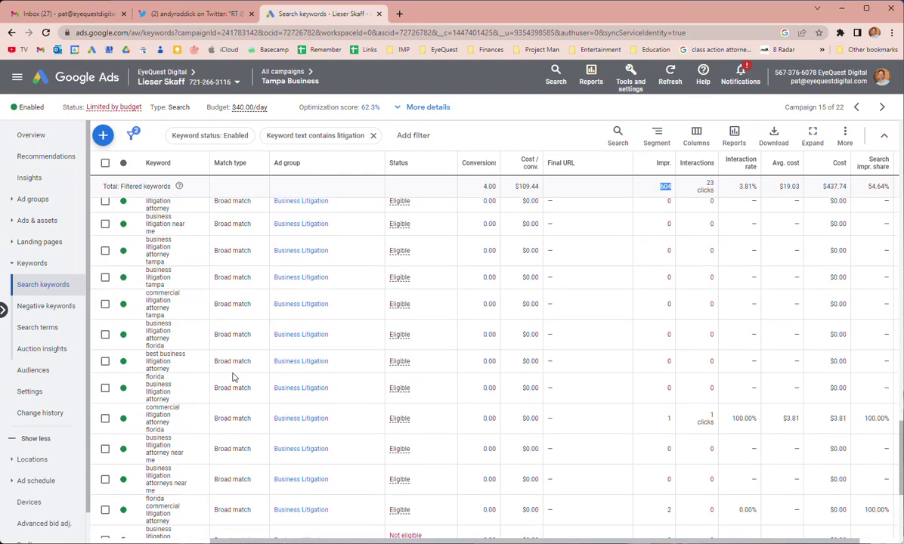
{"action": "scroll", "coordinate": [234, 377], "scroll_direction": "up", "scroll_amount": 5}
{"action": "scroll", "coordinate": [234, 377], "scroll_direction": "down", "scroll_amount": 3}
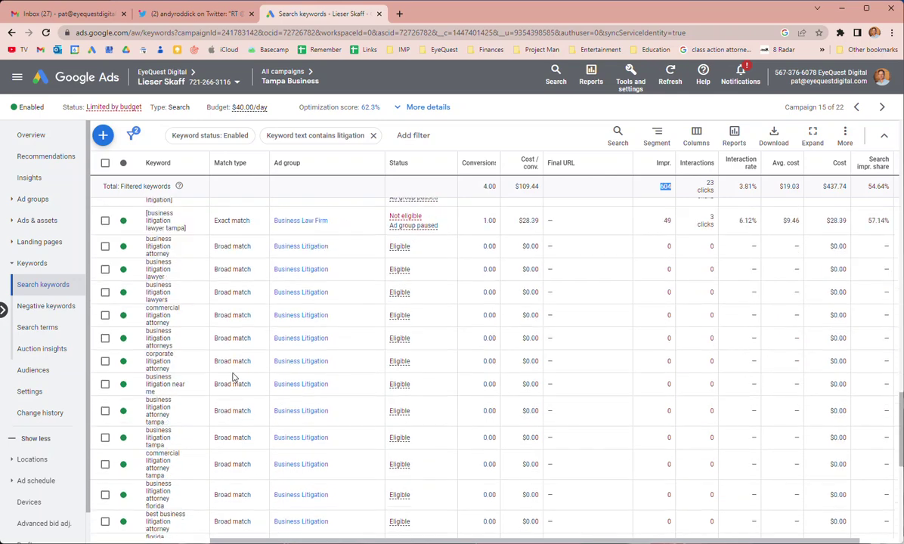
{"action": "scroll", "coordinate": [293, 419], "scroll_direction": "up", "scroll_amount": 2}
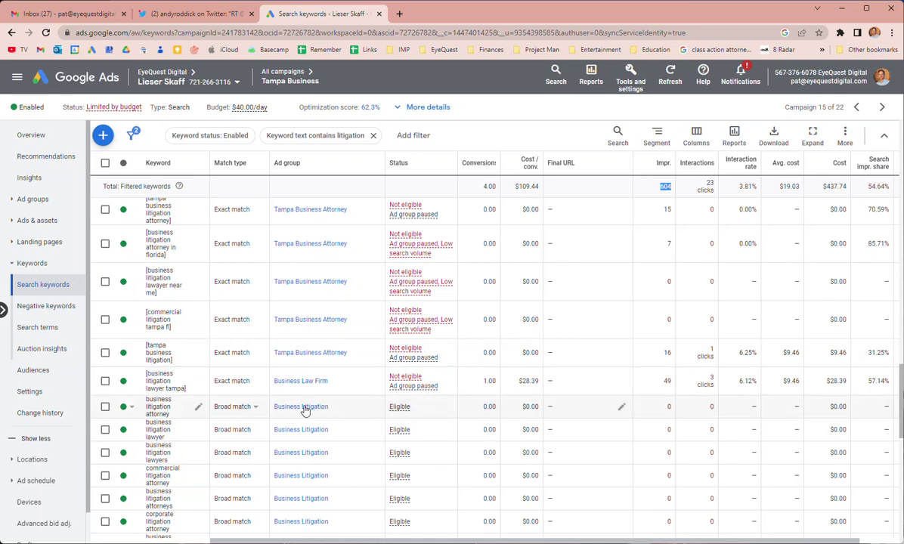
{"action": "scroll", "coordinate": [302, 430], "scroll_direction": "down", "scroll_amount": 2}
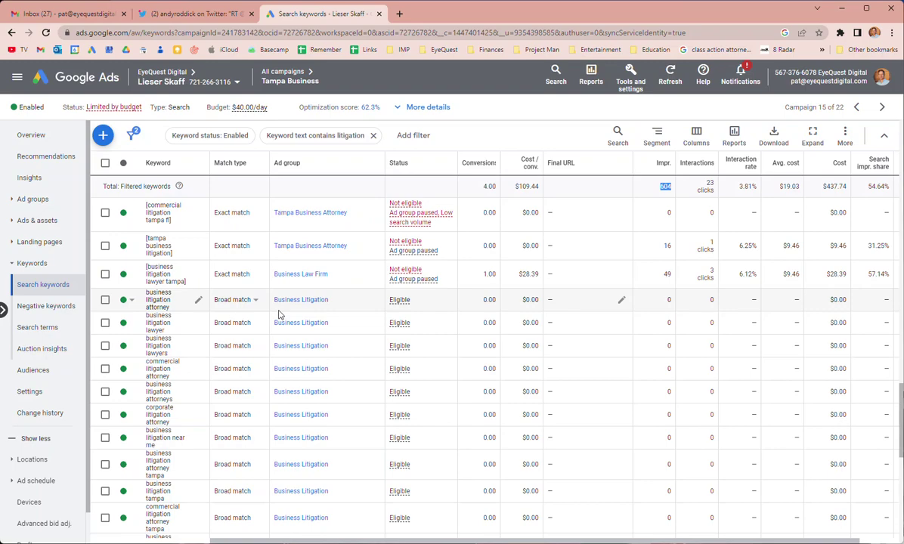
{"action": "scroll", "coordinate": [278, 313], "scroll_direction": "up", "scroll_amount": 10}
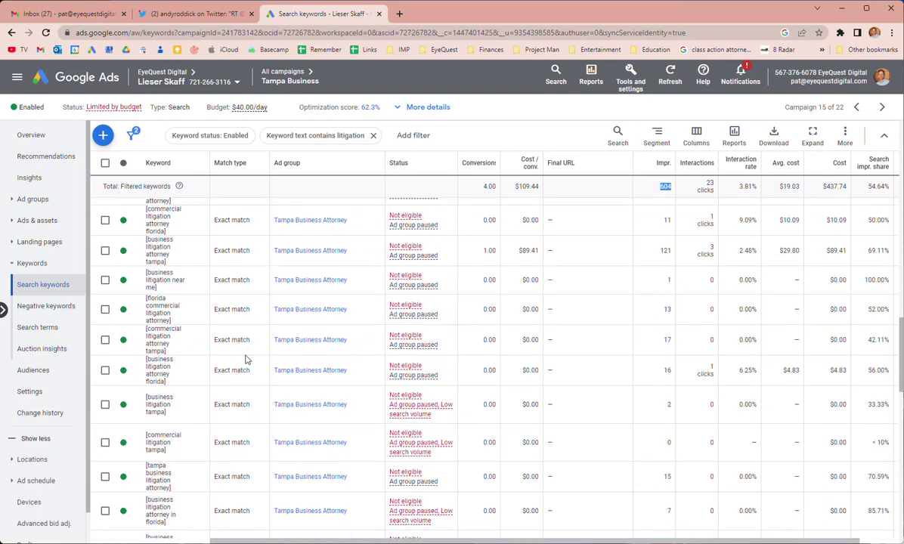